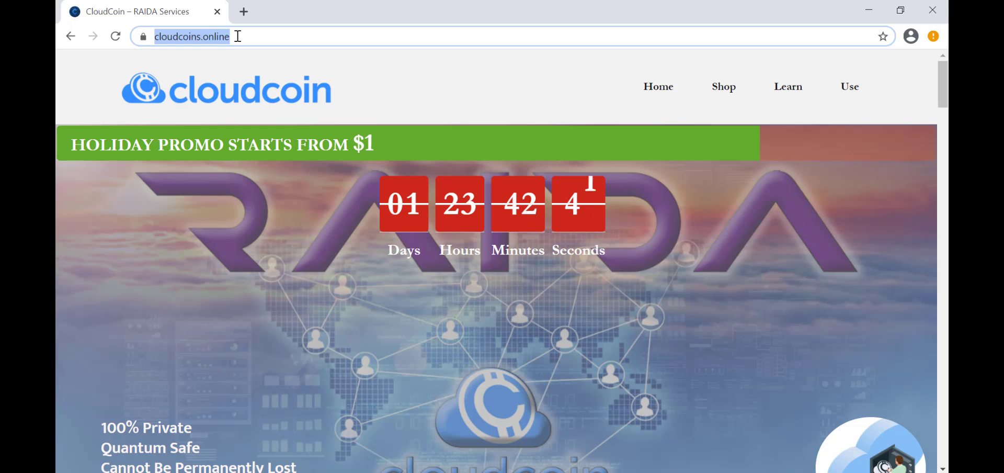
# Replace the web address with cloudcoin.global and load that site
pyautogui.click(238, 36)
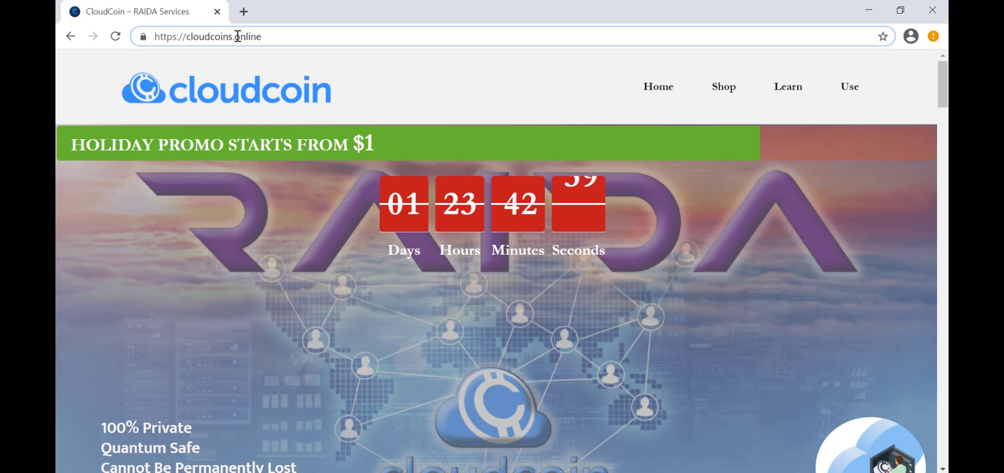
pyautogui.write('a')
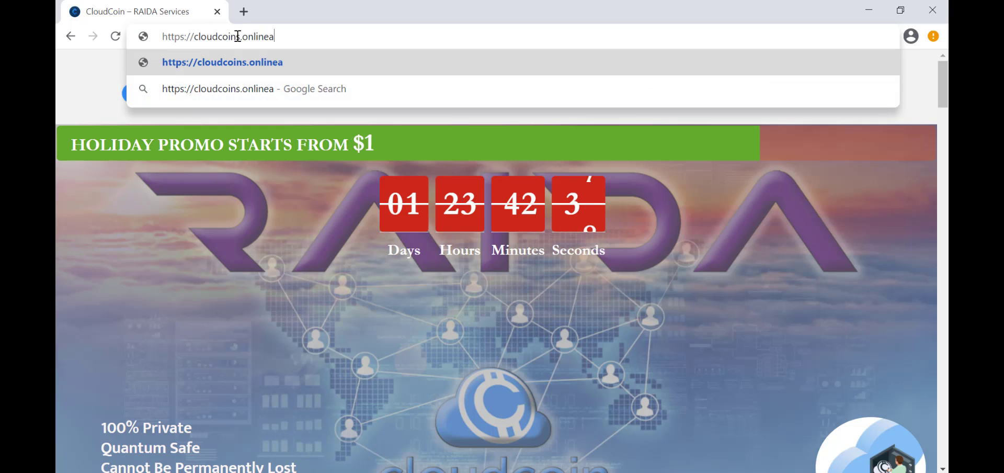
pyautogui.hotkey('ctrl', 'a')
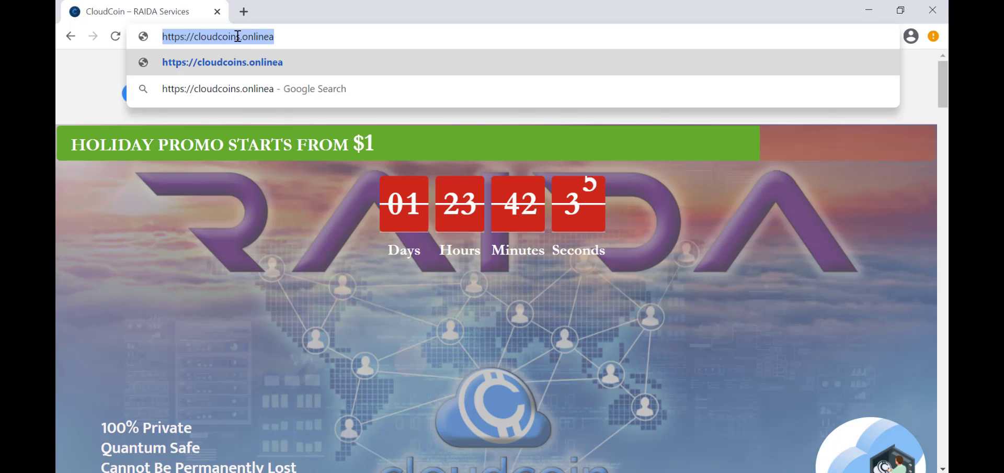
pyautogui.write('cloudcoin')
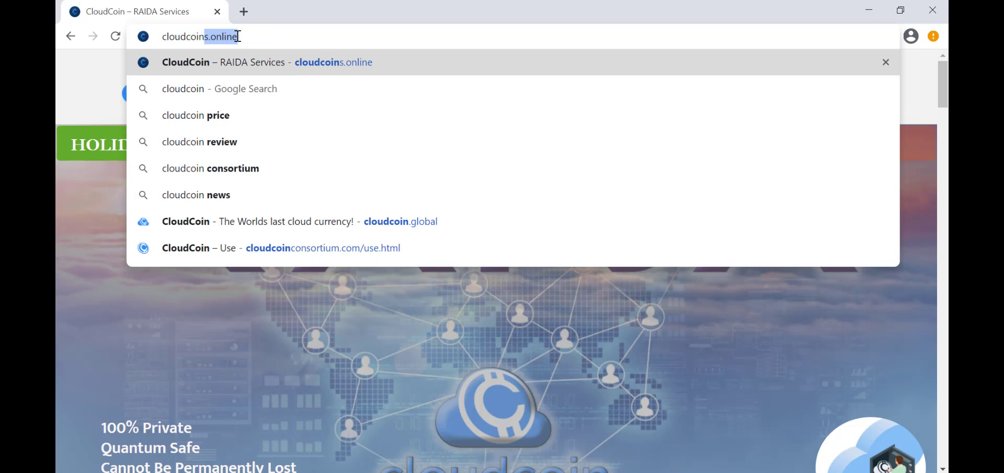
pyautogui.press('BackSpace')
pyautogui.write('.')
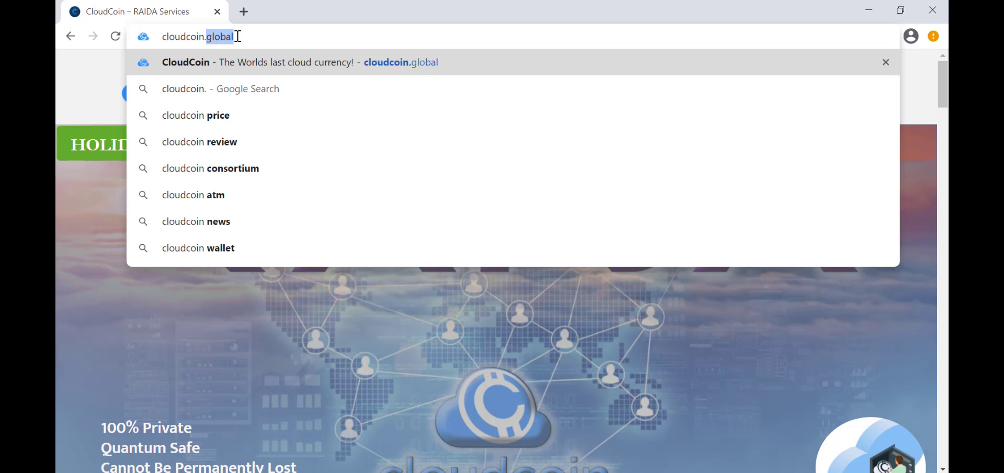
pyautogui.write('global')
pyautogui.press('Return')
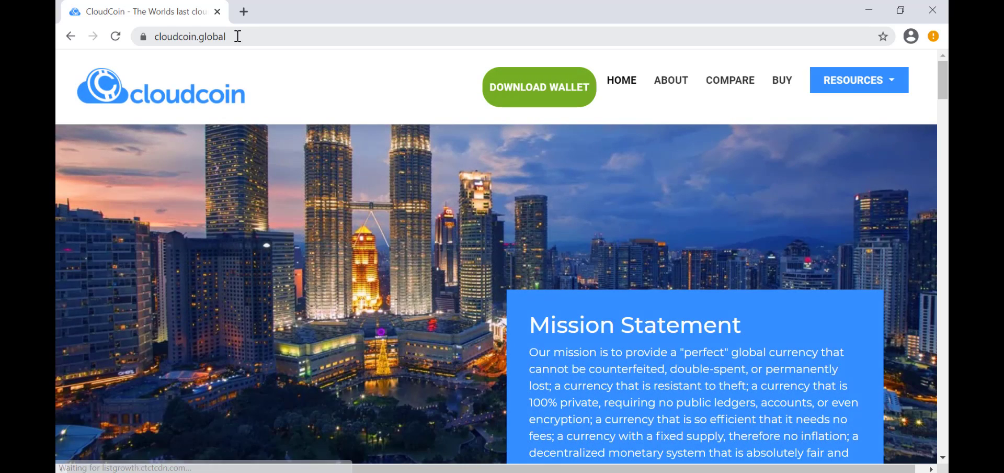
# Open the DOWNLOAD WALLET page and scroll down to the Windows downloads section
pyautogui.click(535, 96)
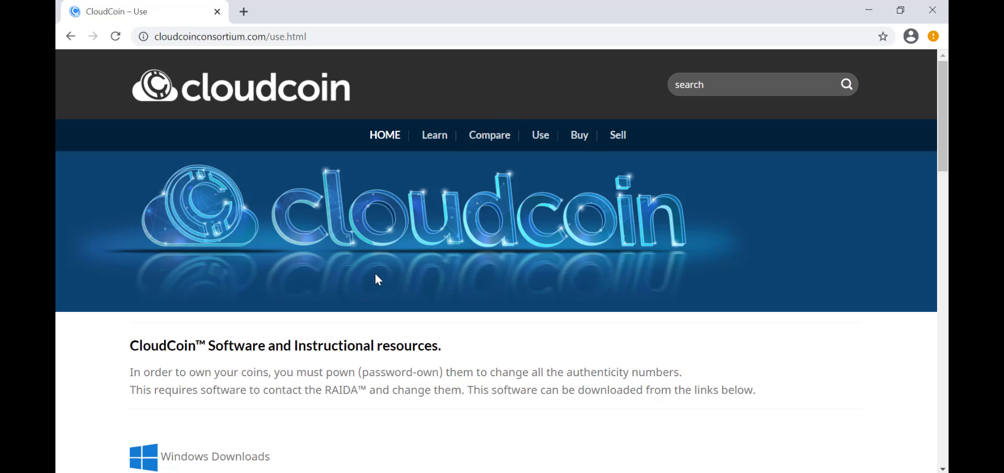
pyautogui.scroll(-4, 377, 281)
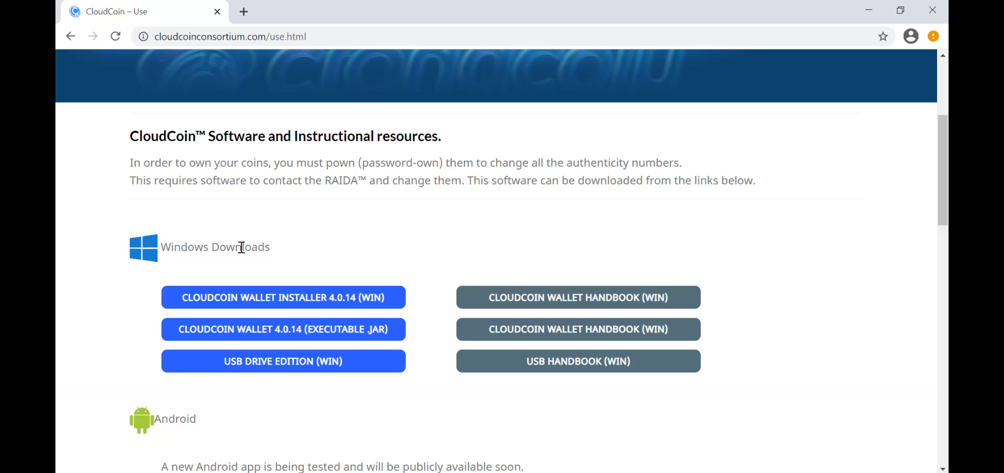
pyautogui.moveTo(241, 248); pyautogui.dragTo(214, 242)
pyautogui.click(260, 247)
pyautogui.scroll(-1, 318, 243)
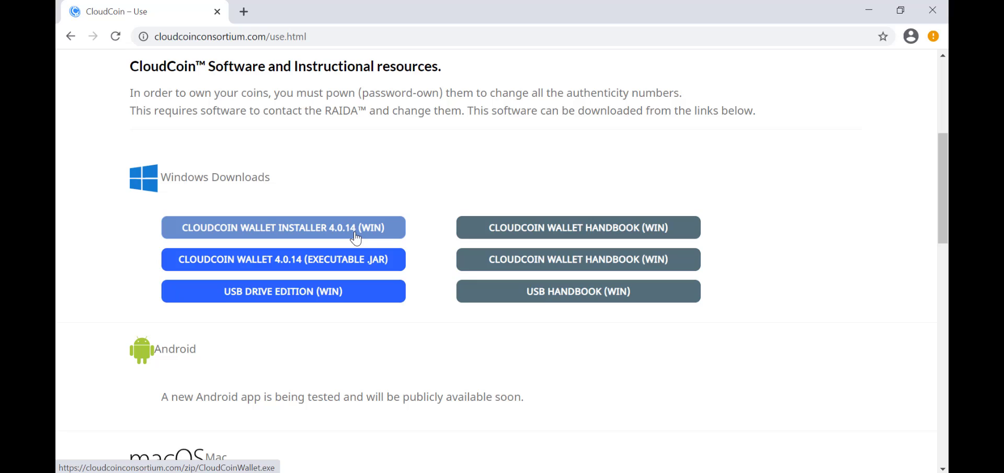
# Download the CLOUDCOIN WALLET INSTALLER 4.0.14 (WIN) as CloudCoinWallet.exe
pyautogui.click(355, 235)
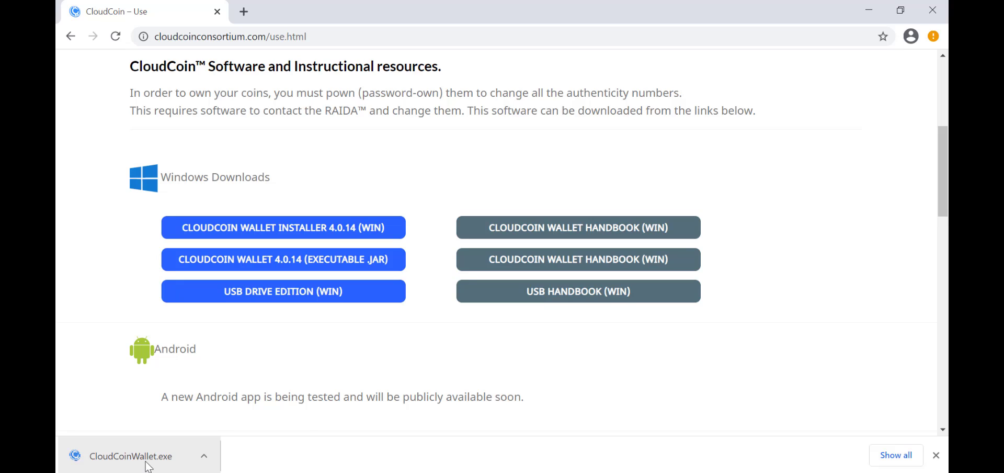
# Show CloudCoinWallet.exe in the Downloads folder and launch the installer from there
pyautogui.rightClick(147, 460)
pyautogui.click(184, 424)
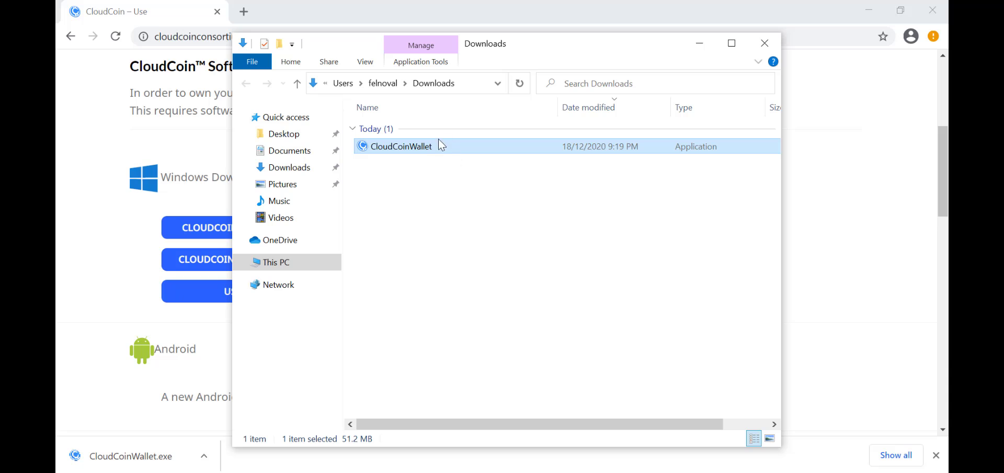
pyautogui.doubleClick(414, 147)
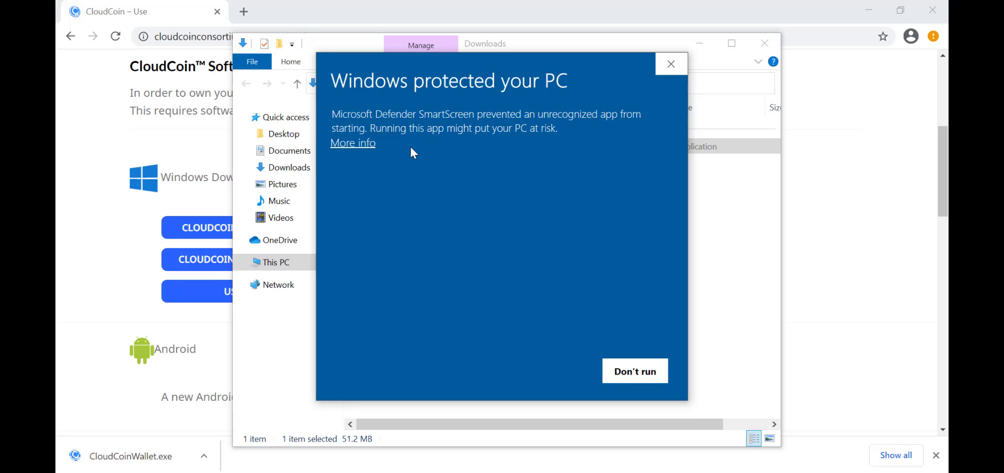
# Let the blocked CloudCoinWallet.exe run anyway via SmartScreen's More info option
pyautogui.click(354, 143)
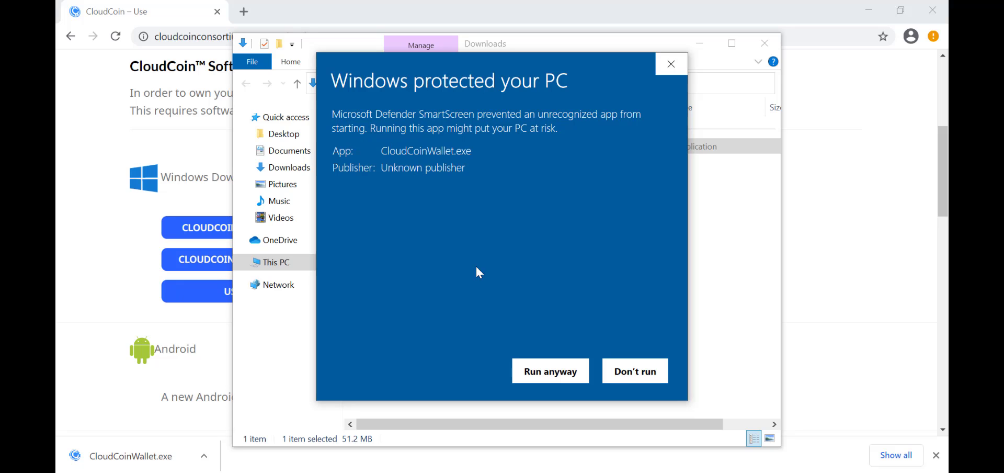
pyautogui.click(535, 383)
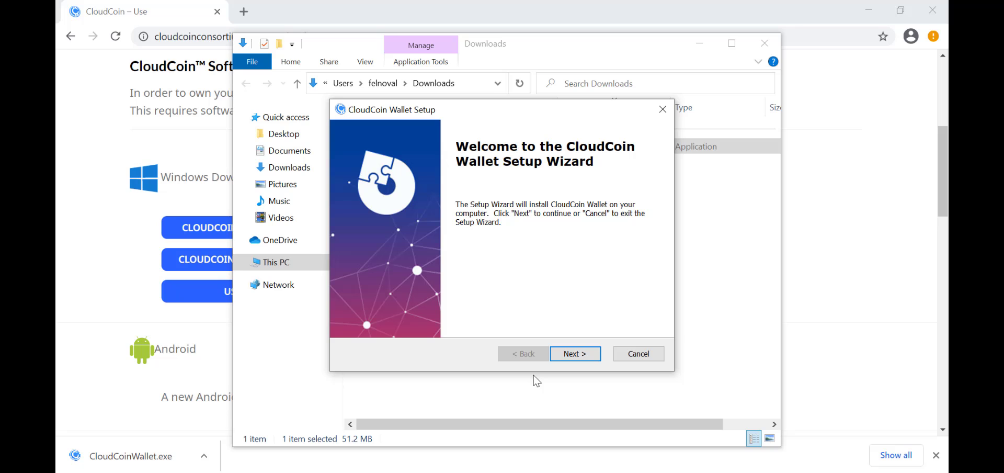
# Accept the default setup pages, install, and finish with Launch CloudCoin Wallet checked
pyautogui.click(576, 356)
pyautogui.click(576, 355)
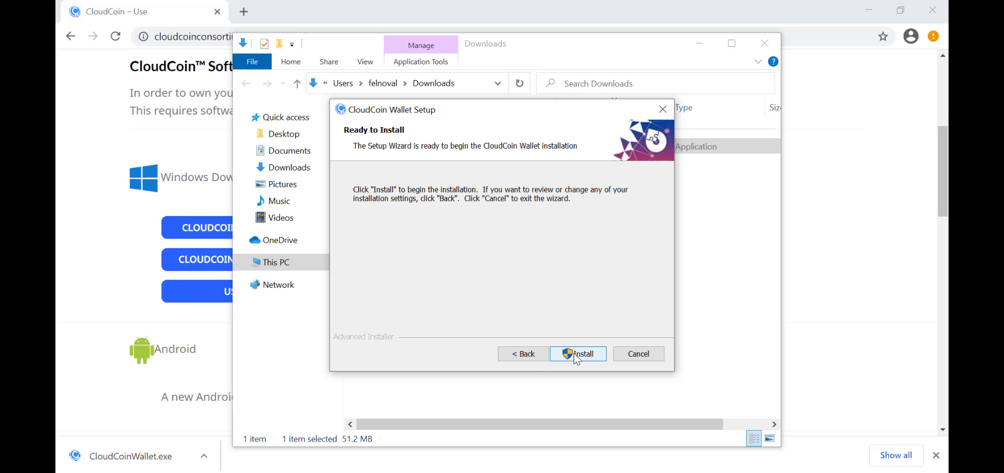
pyautogui.click(576, 356)
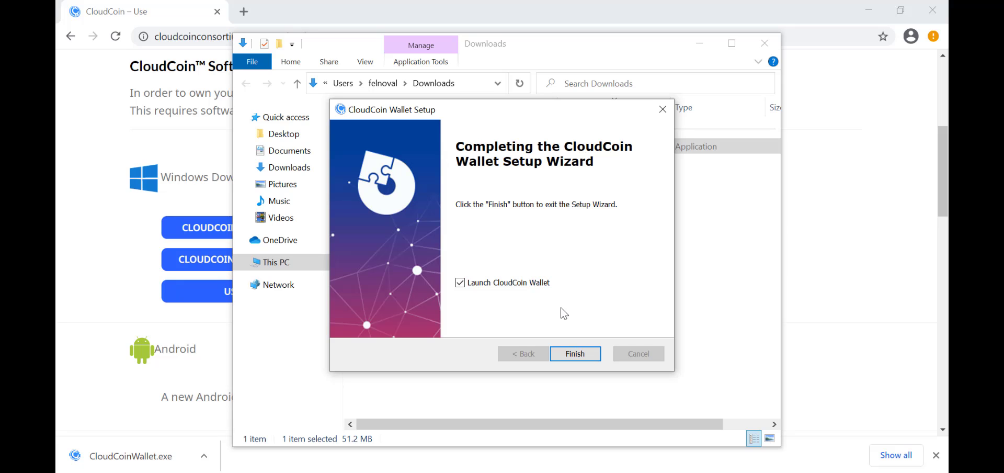
pyautogui.click(576, 354)
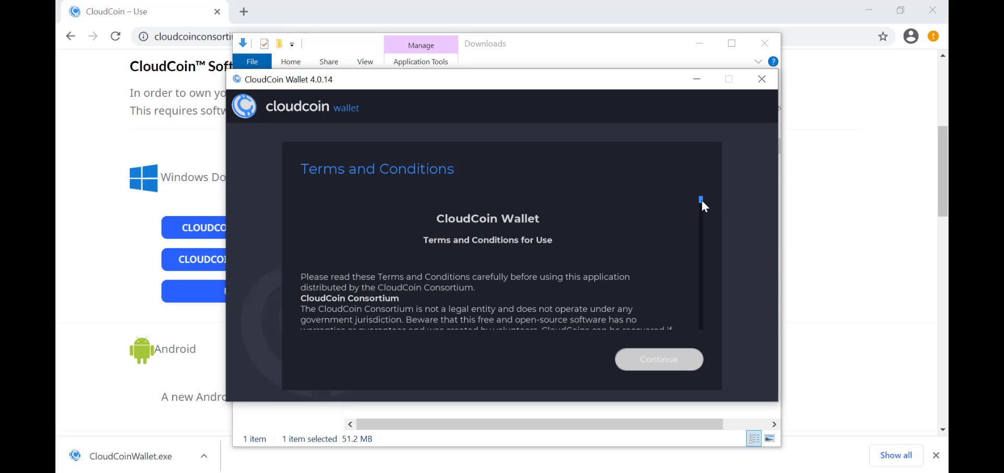
# Scroll through the Terms and Conditions and tick the agreement checkbox
pyautogui.moveTo(701, 200); pyautogui.dragTo(704, 335)
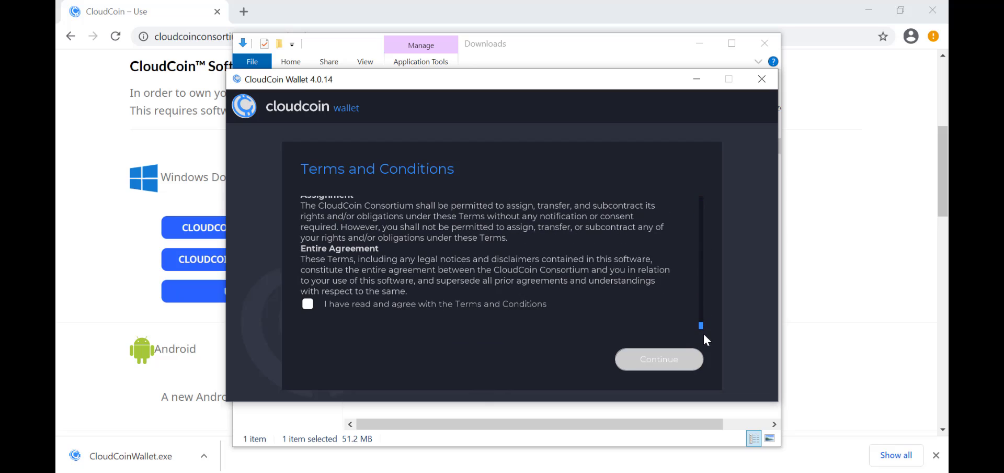
pyautogui.click(307, 304)
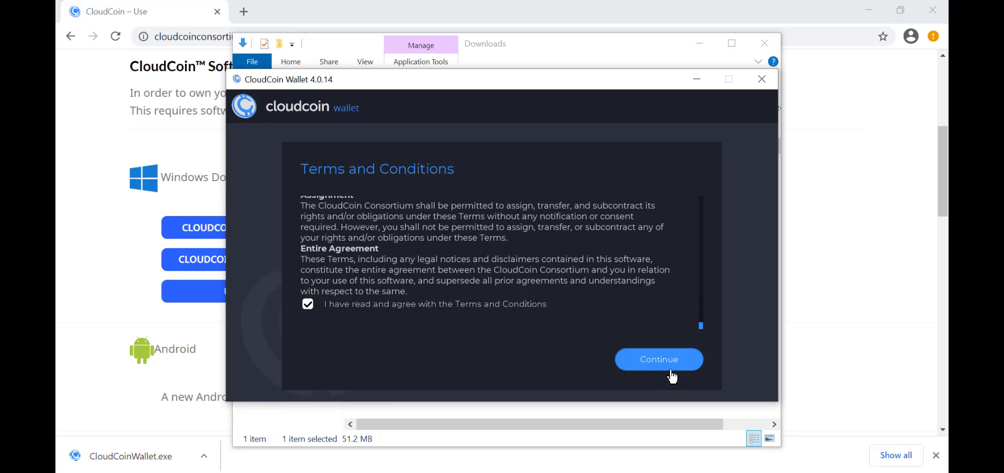
# Name the new wallet 'Juan' with Password Protected and Coin Recovery By Email set to Yes
pyautogui.click(658, 360)
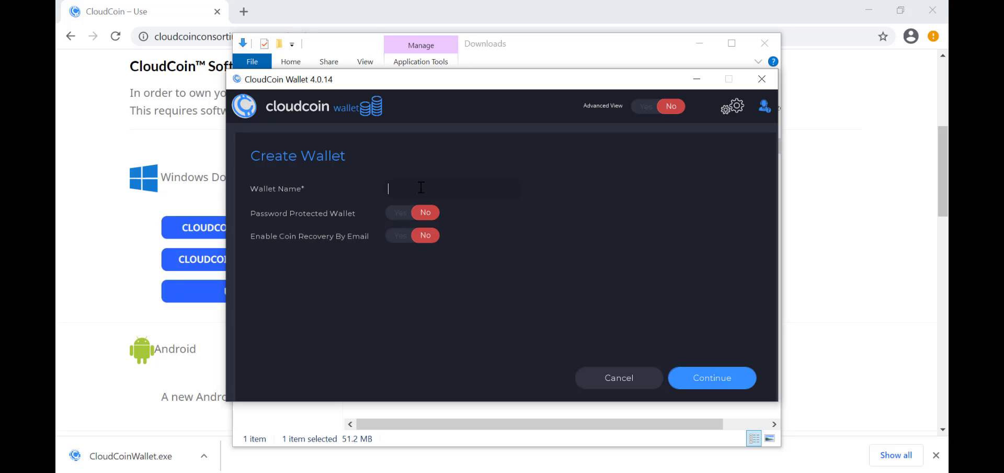
pyautogui.write('Juan')
pyautogui.click(395, 222)
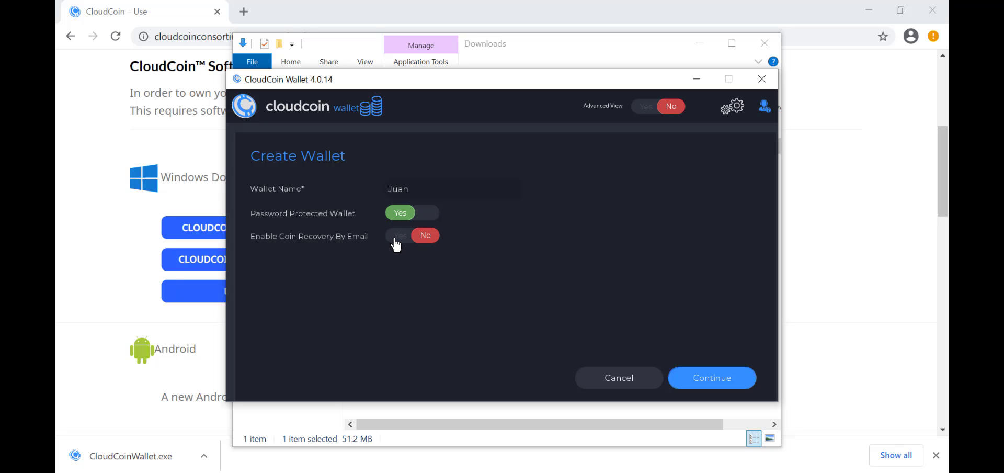
pyautogui.click(396, 242)
# Enter the wallet password and its confirmation, then submit them
pyautogui.click(709, 384)
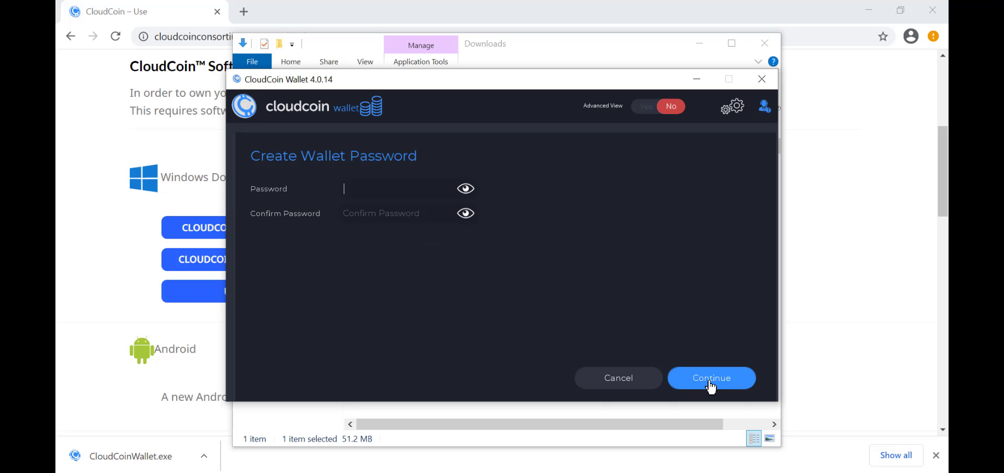
pyautogui.click(374, 187)
pyautogui.write('*******')
pyautogui.press('Tab')
pyautogui.write('*******')
pyautogui.click(691, 384)
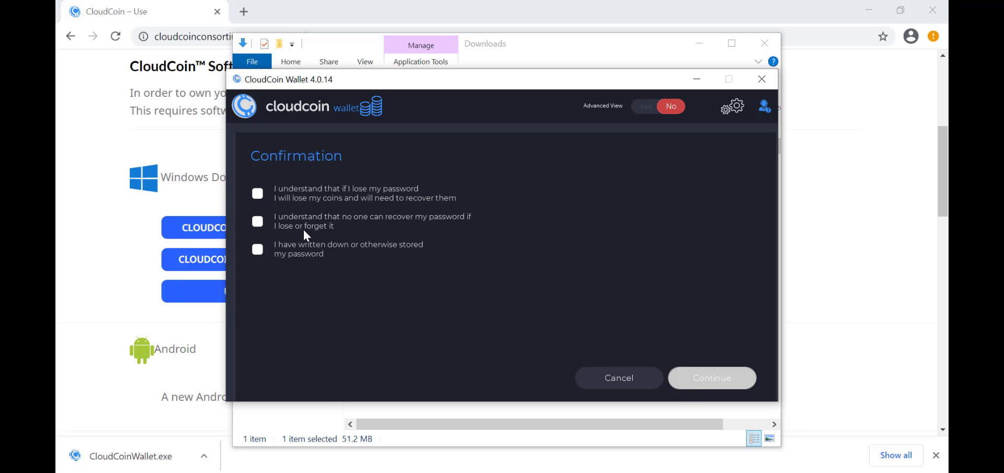
# Tick all three password-loss acknowledgement checkboxes
pyautogui.click(258, 194)
pyautogui.click(259, 223)
pyautogui.click(259, 251)
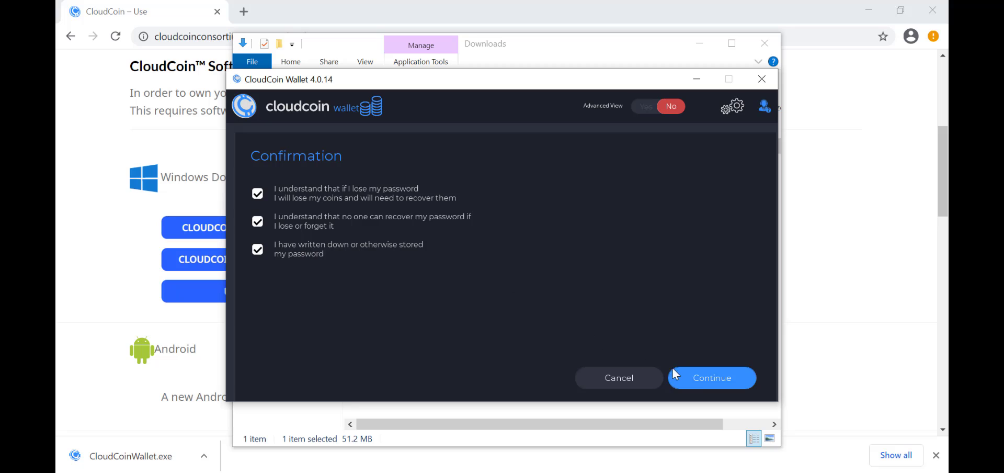
# Enter the recovery email address in Email and Confirm Email, then create the wallet
pyautogui.click(703, 385)
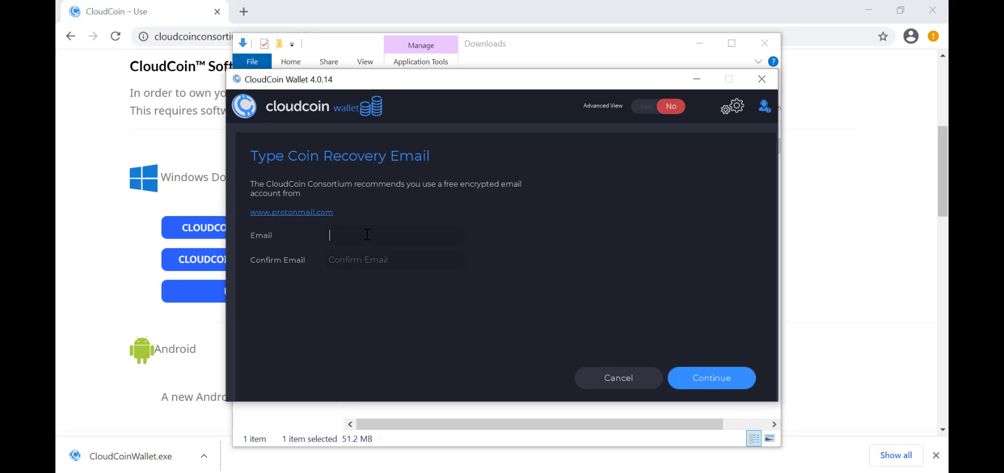
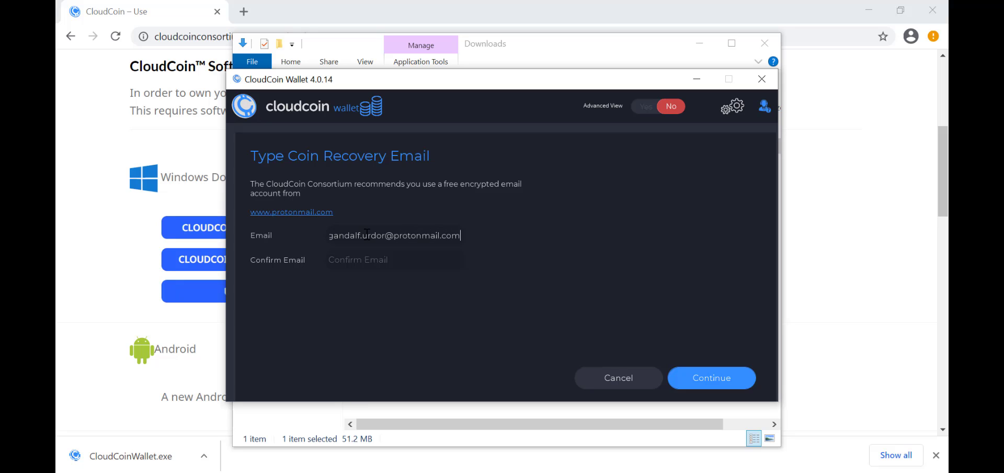
pyautogui.press('Tab')
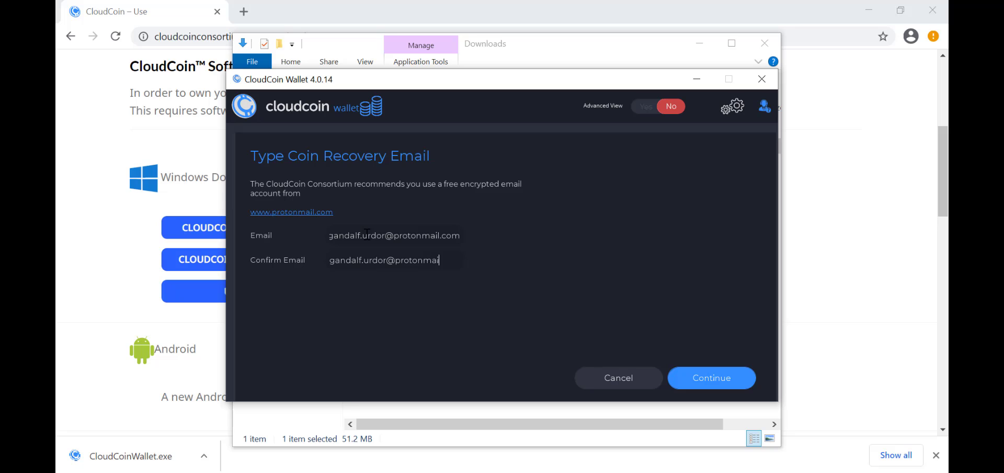
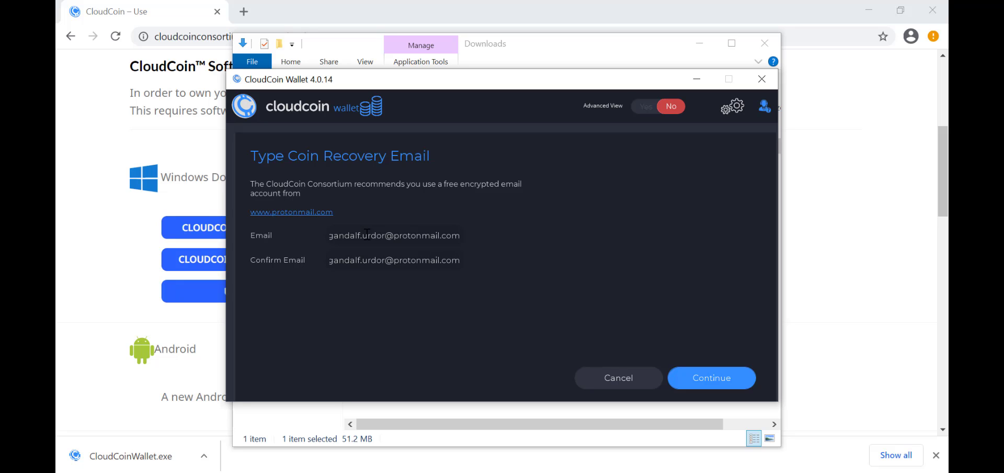
pyautogui.click(704, 385)
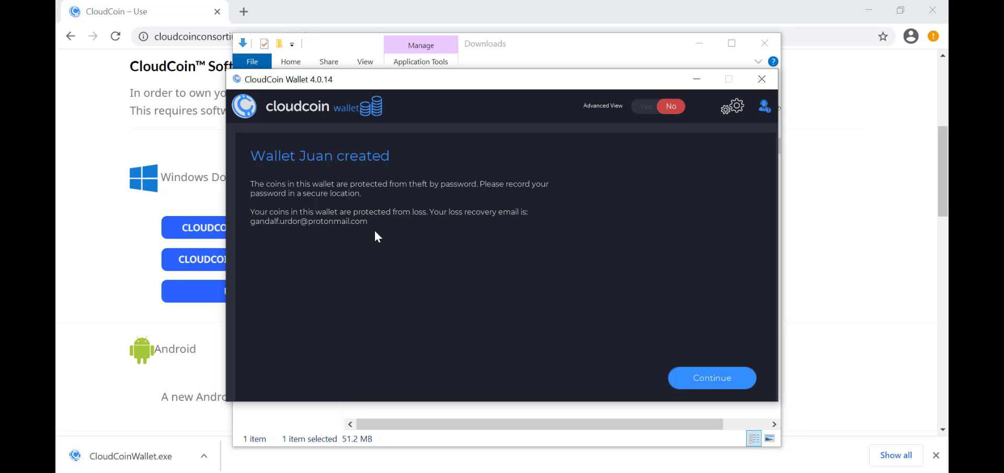
# Continue past the wallet-created summary and propose a Sky Wallet address on skywallet.cc
pyautogui.click(702, 386)
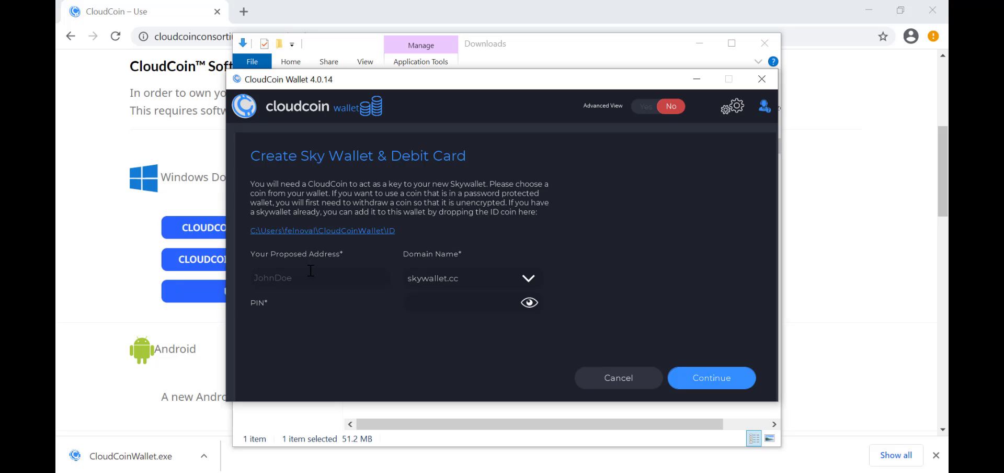
pyautogui.click(301, 278)
# Enter the Sky Wallet PIN and register the Sky Wallet debit card
pyautogui.click(464, 309)
pyautogui.write('******')
pyautogui.click(698, 387)
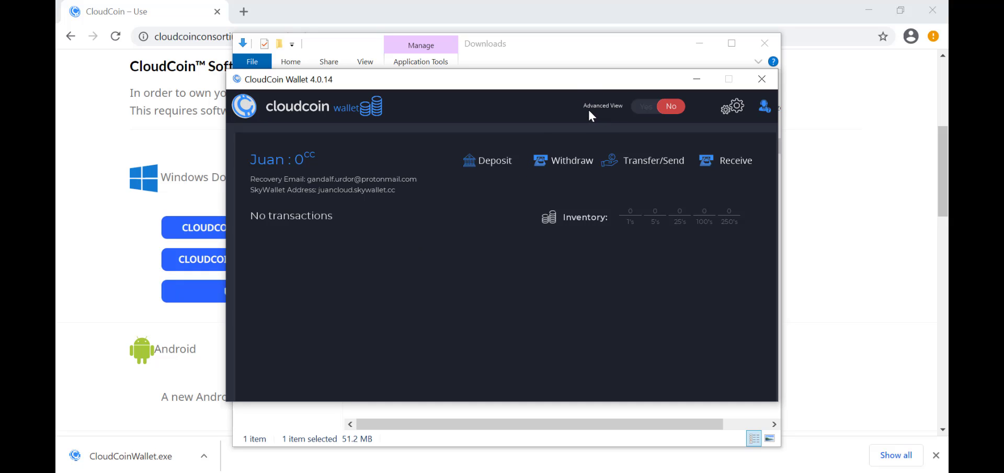
# Turn Advanced View on and open the Sky Wallet's page, briefly revisiting the Juan wallet
pyautogui.click(644, 114)
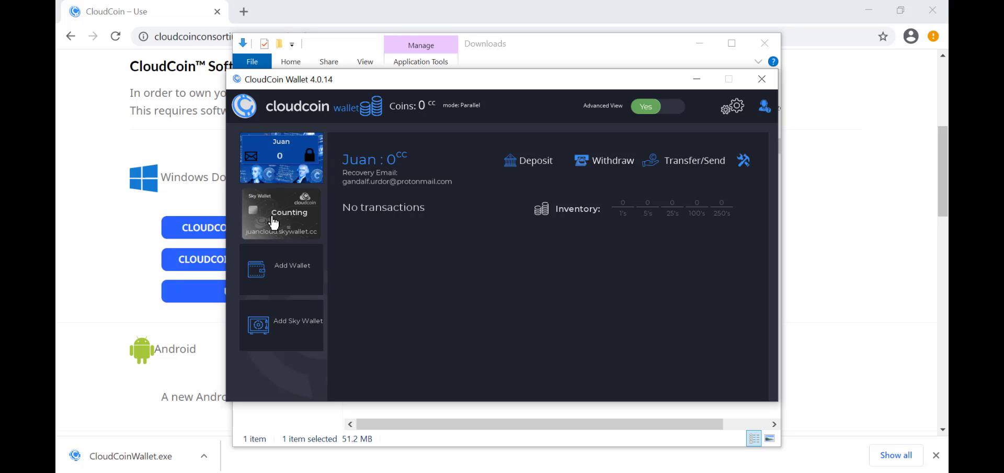
pyautogui.click(273, 223)
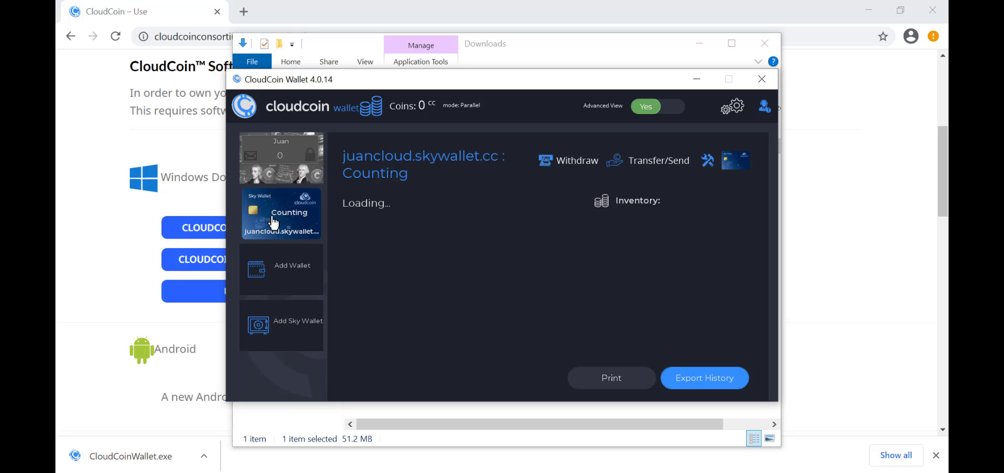
pyautogui.click(278, 159)
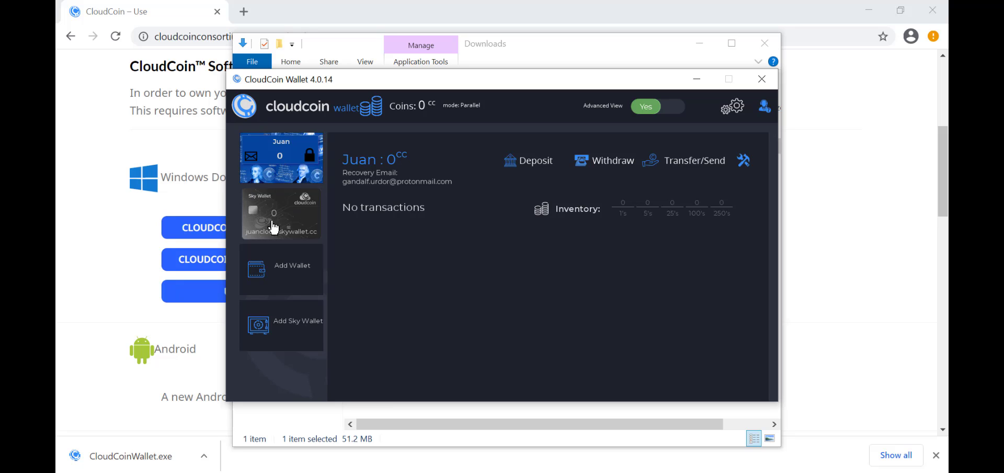
pyautogui.click(286, 223)
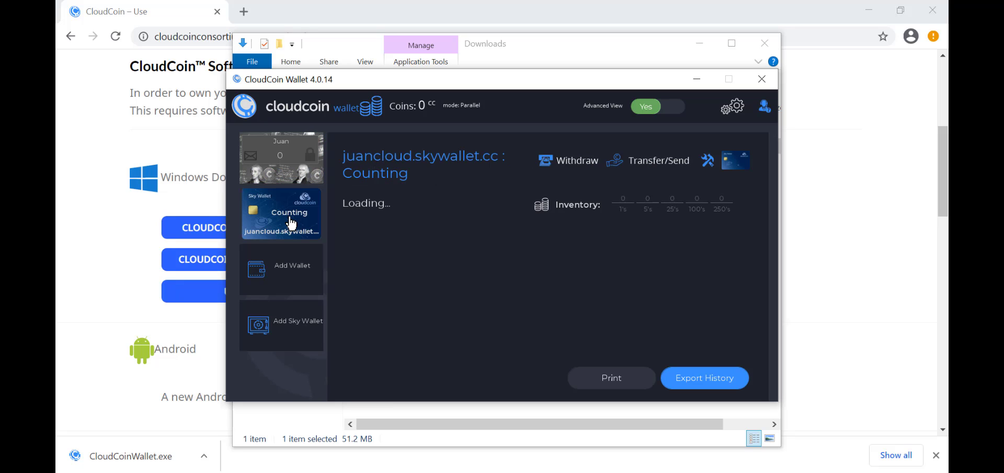